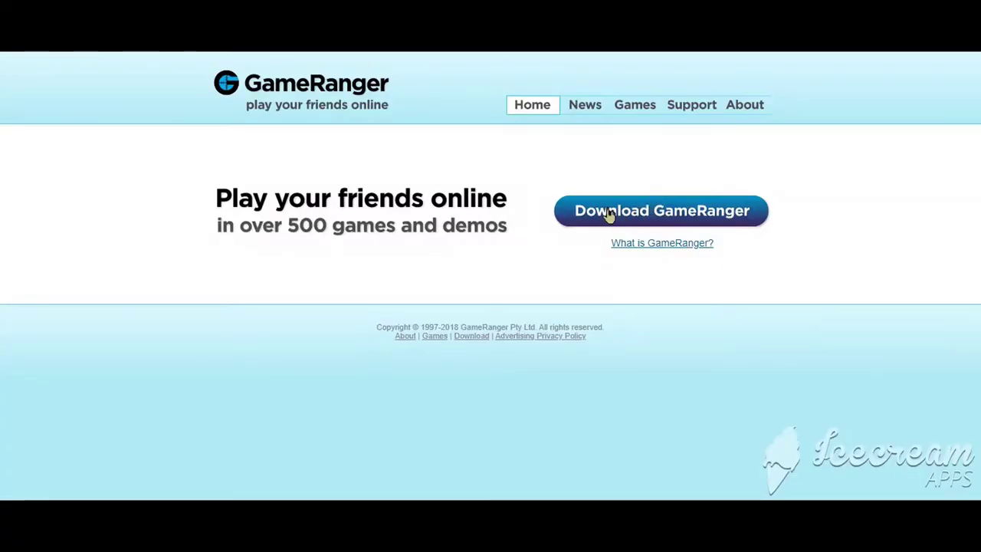
# Download the GameRanger installer from gameranger.com, saving GameRanger Setup to the desktop.
pyautogui.click(740, 215)
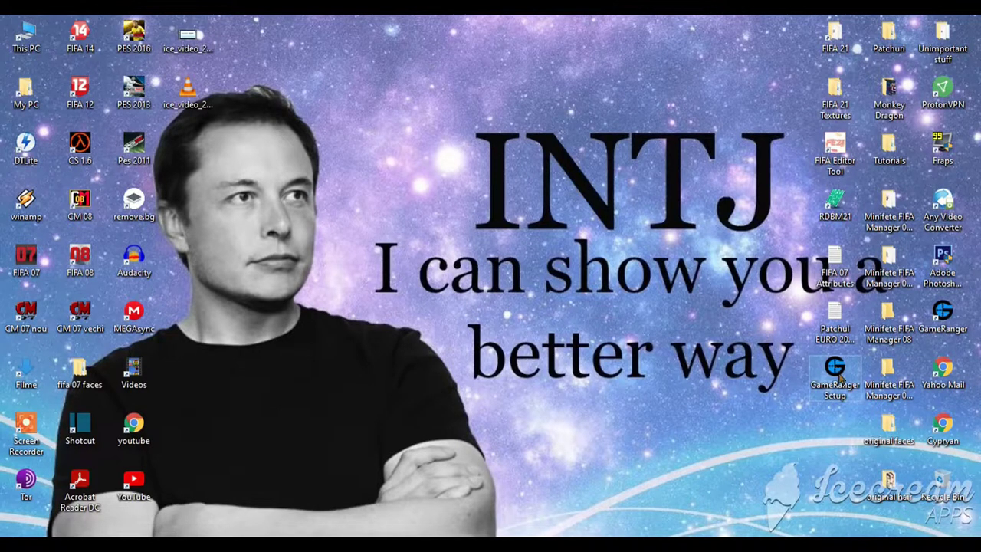
# Run GameRanger Setup and install it with desktop, Quick Launch and start-with-Windows options kept.
pyautogui.doubleClick(837, 367)
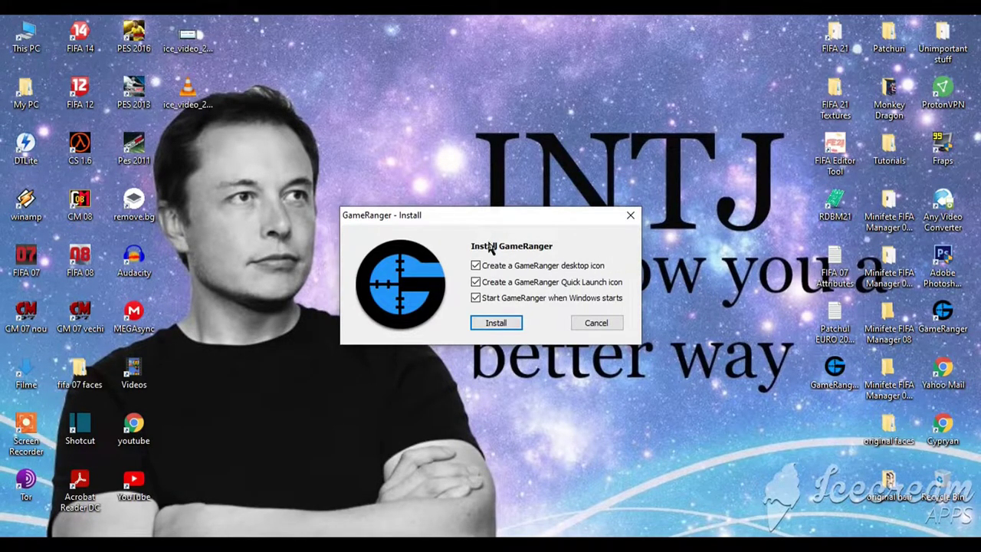
pyautogui.click(498, 325)
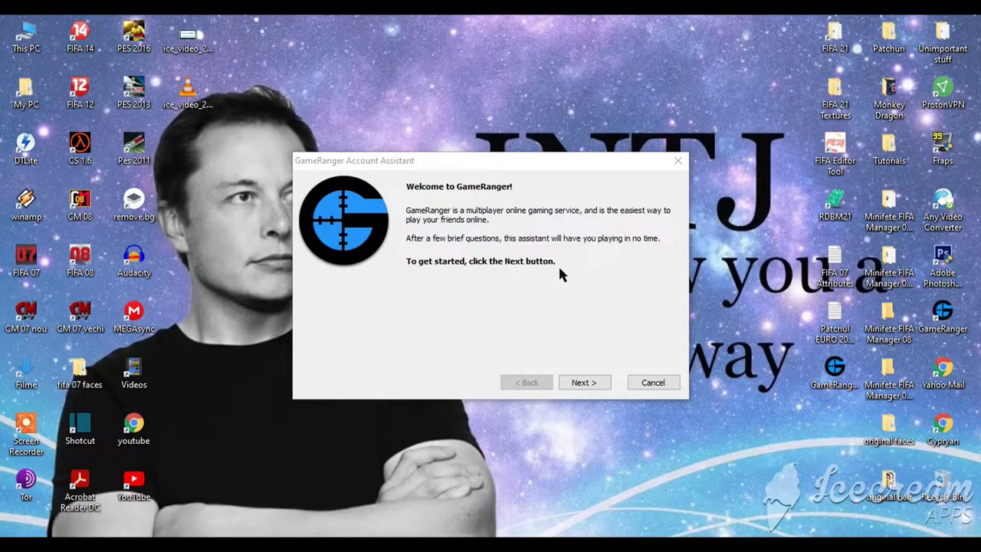
# Advance to the GameRanger licence agreement and agree to its terms.
pyautogui.click(591, 388)
pyautogui.click(592, 387)
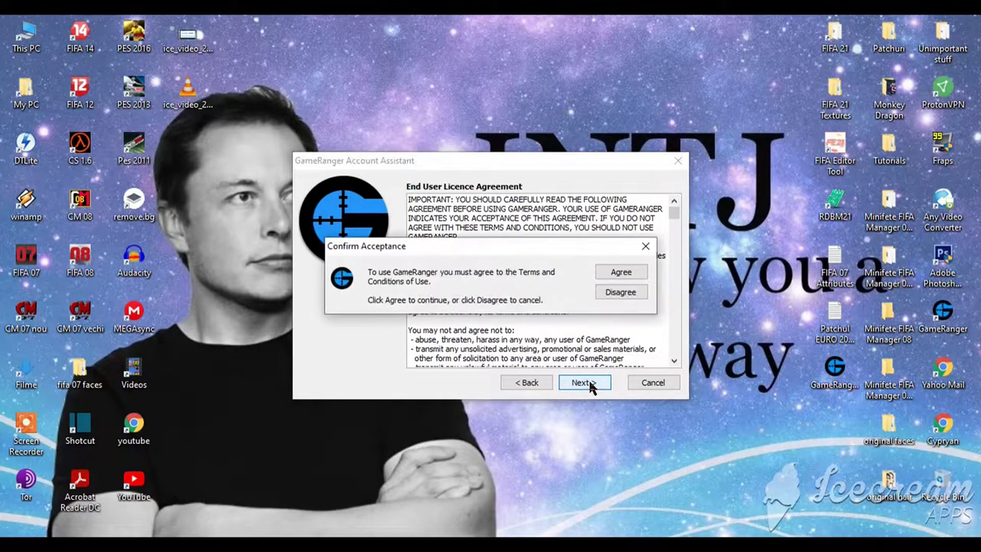
pyautogui.click(630, 272)
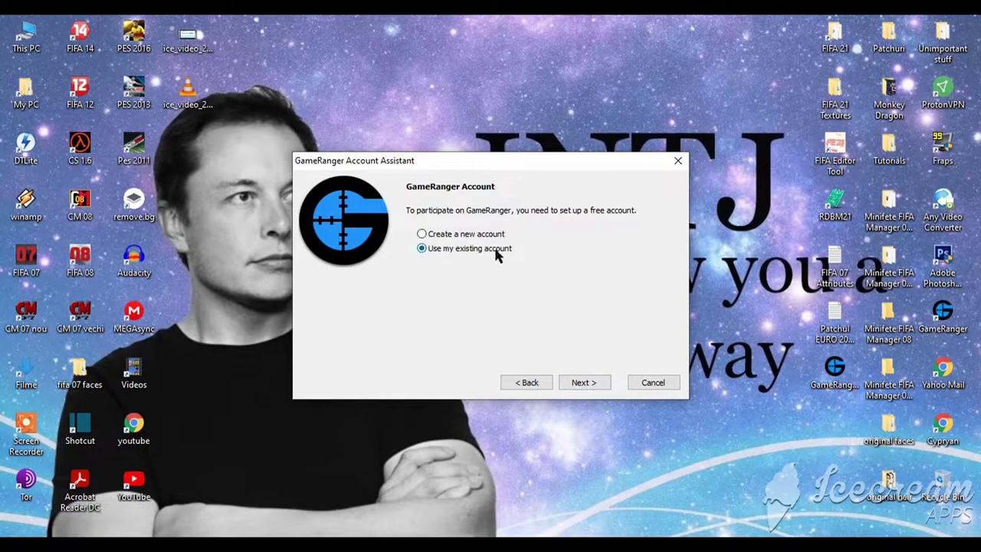
# Sign in with the existing account's e-mail and password, choosing Bucharest, Romania as closest city.
pyautogui.click(582, 383)
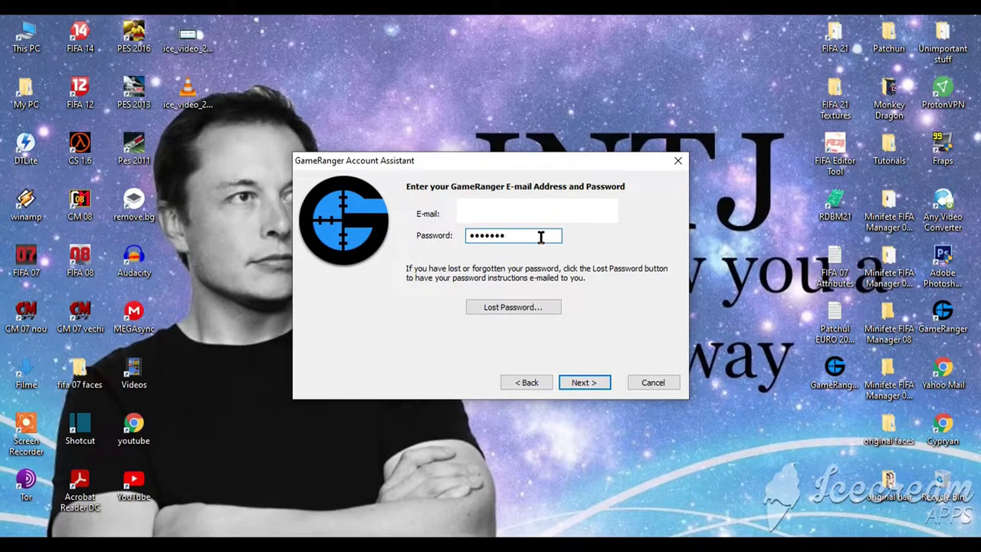
pyautogui.click(586, 385)
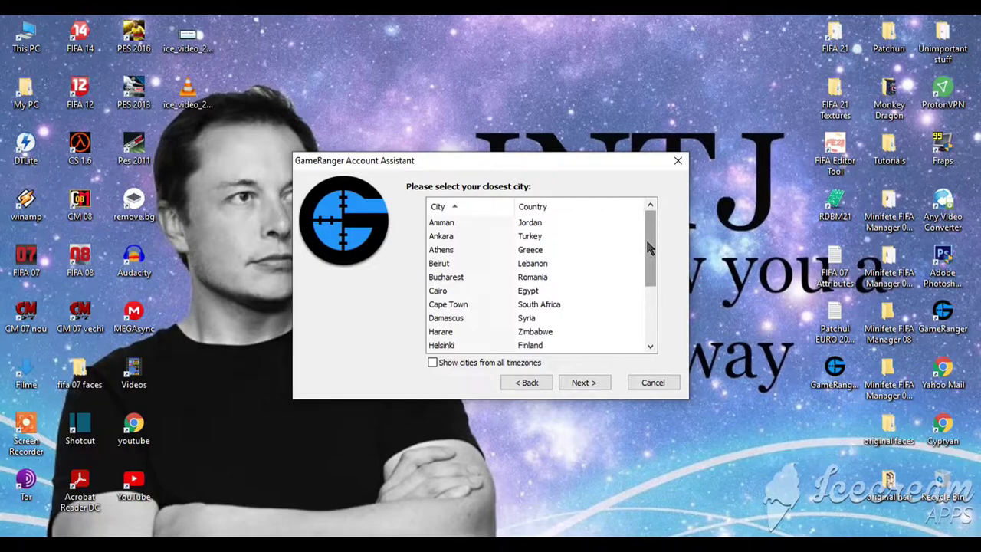
pyautogui.click(451, 281)
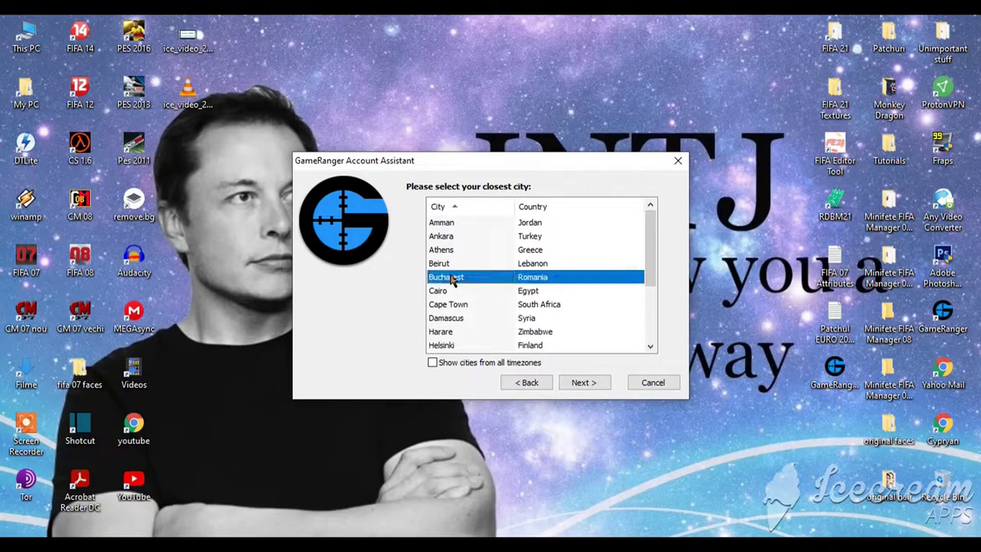
pyautogui.click(592, 385)
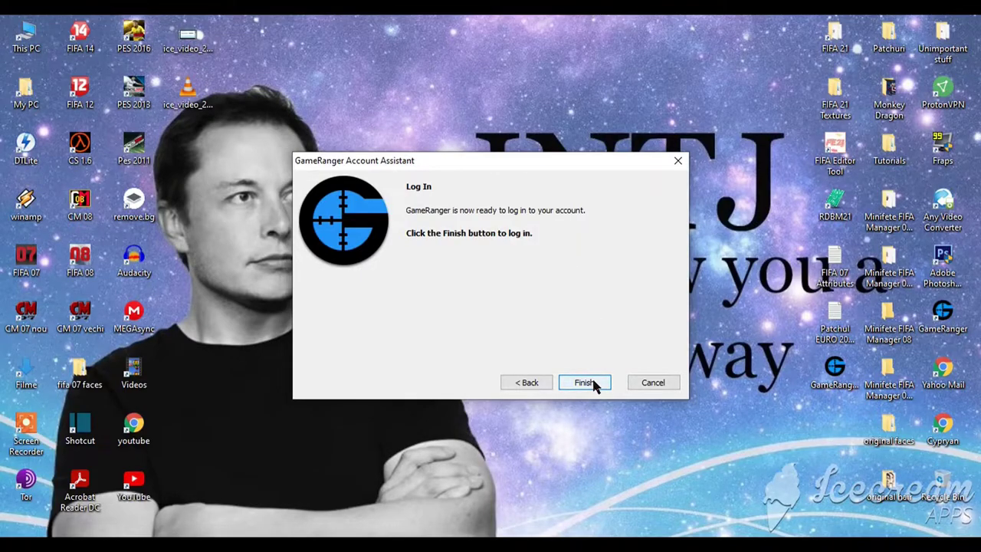
pyautogui.click(592, 383)
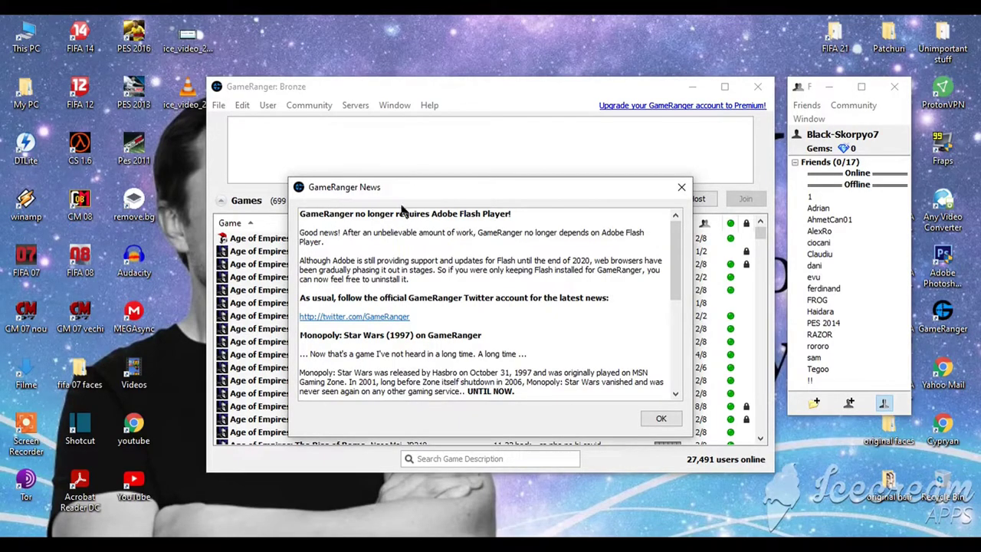
# Dismiss the News and friends list windows and jump the games list to FIFA 07.
pyautogui.click(659, 417)
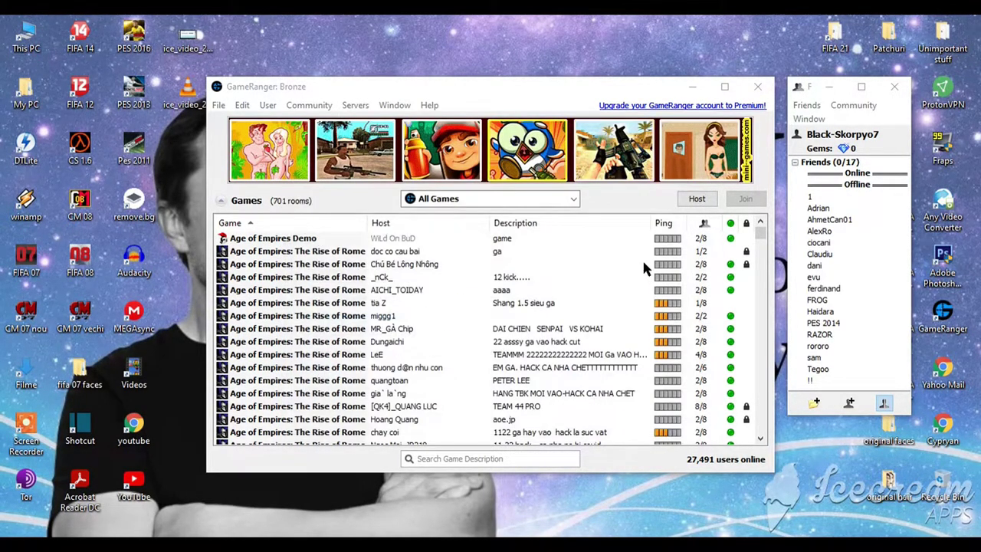
pyautogui.click(901, 87)
pyautogui.click(484, 251)
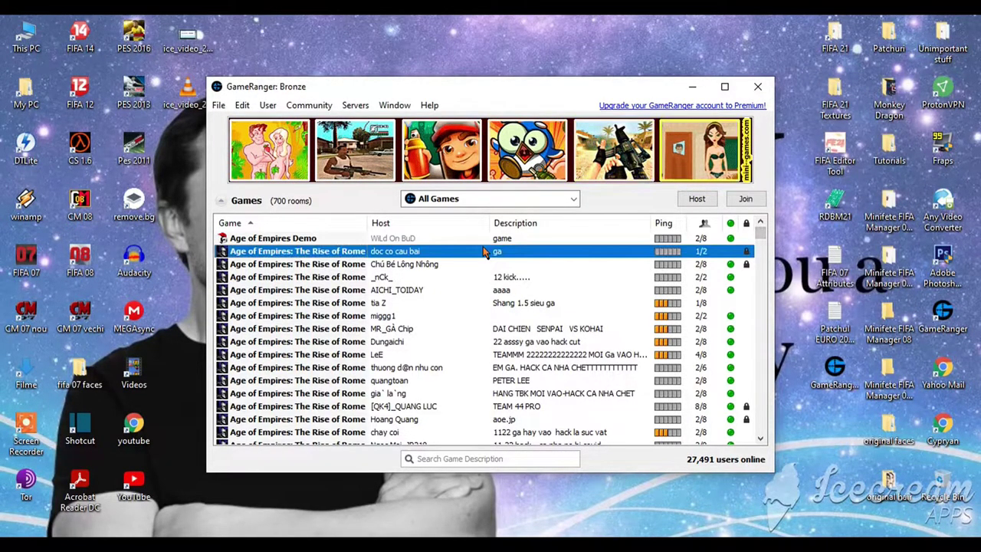
pyautogui.press('f')
# Move the GameRanger window up-left and select several FIFA 07 rooms in the list.
pyautogui.moveTo(560, 89)
pyautogui.mouseDown()
pyautogui.moveTo(367, 37)
pyautogui.moveTo(552, 49)
pyautogui.moveTo(515, 38)
pyautogui.mouseUp()
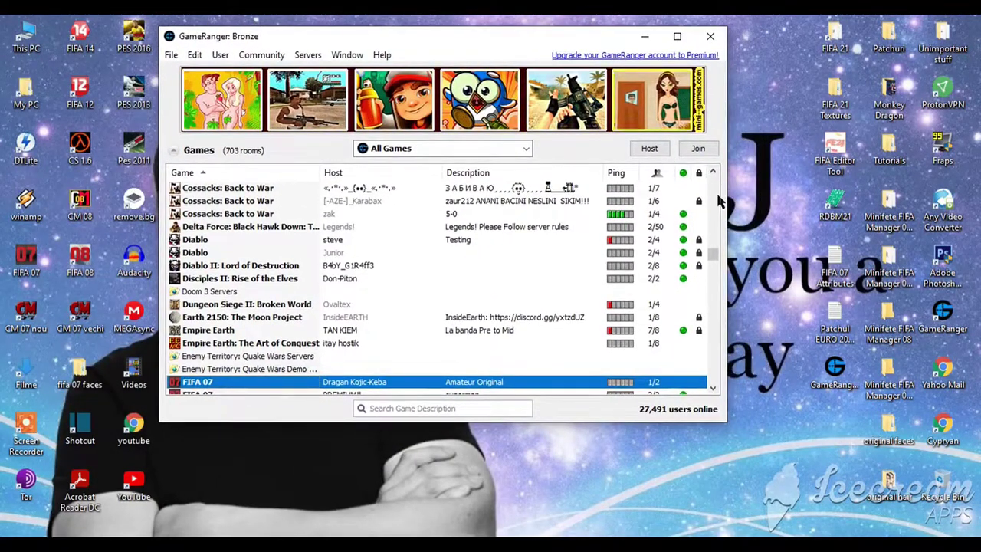
pyautogui.click(713, 388)
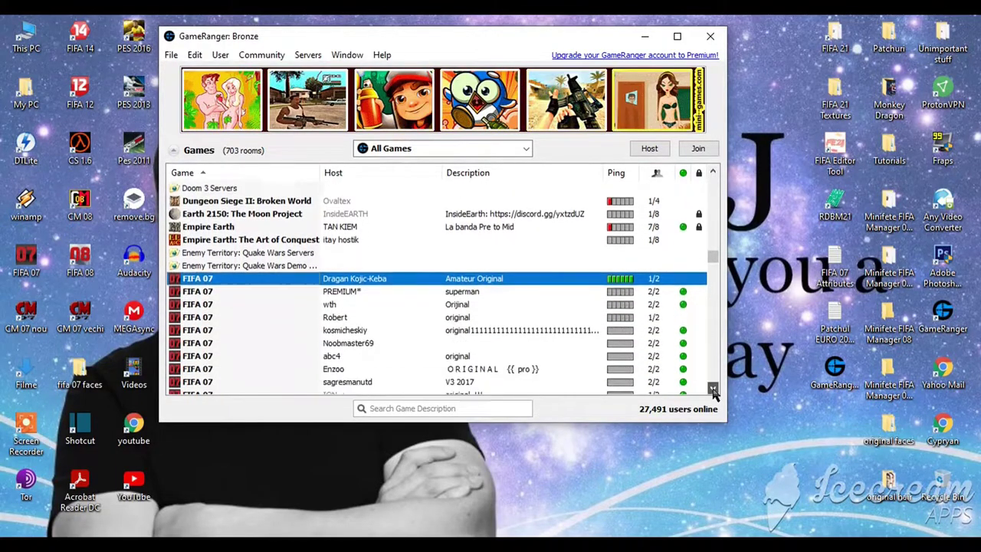
pyautogui.click(205, 278)
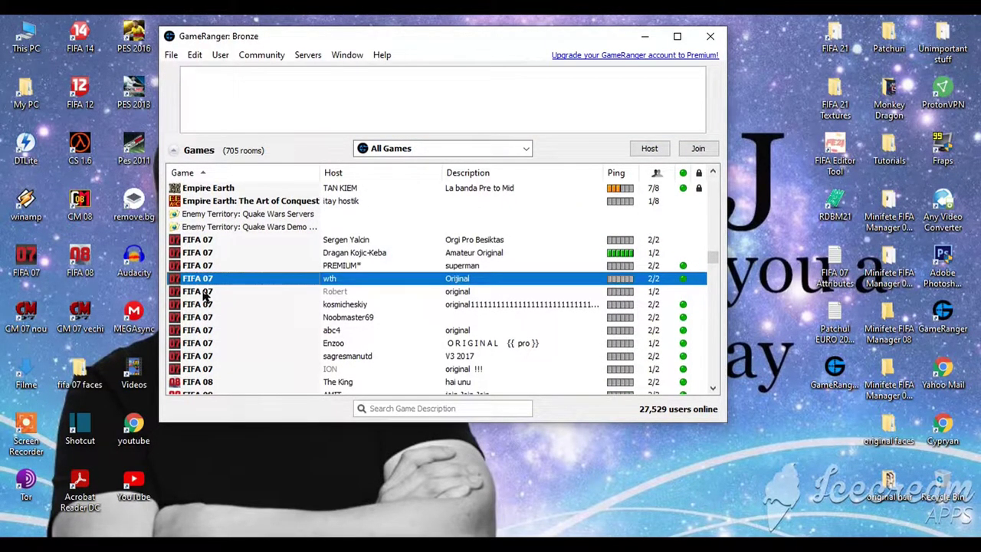
pyautogui.click(205, 292)
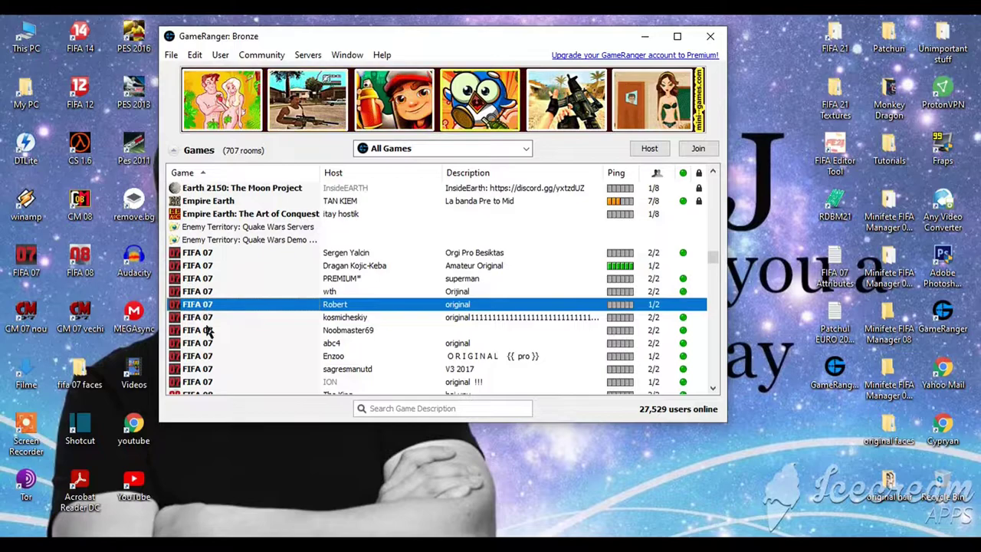
pyautogui.click(205, 327)
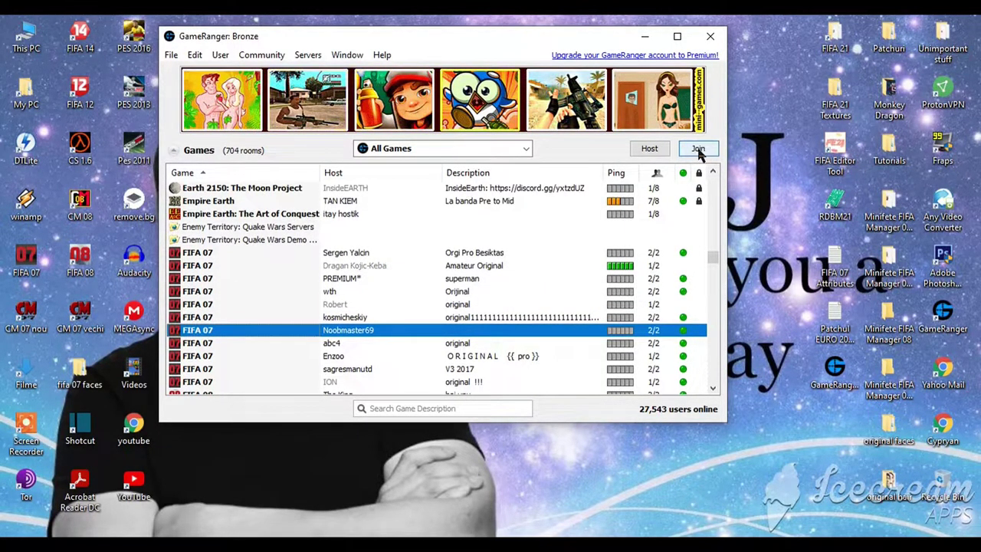
# Host a 2-player FIFA 07 room described 'Original game. Let's play anyone!' without a password.
pyautogui.click(650, 150)
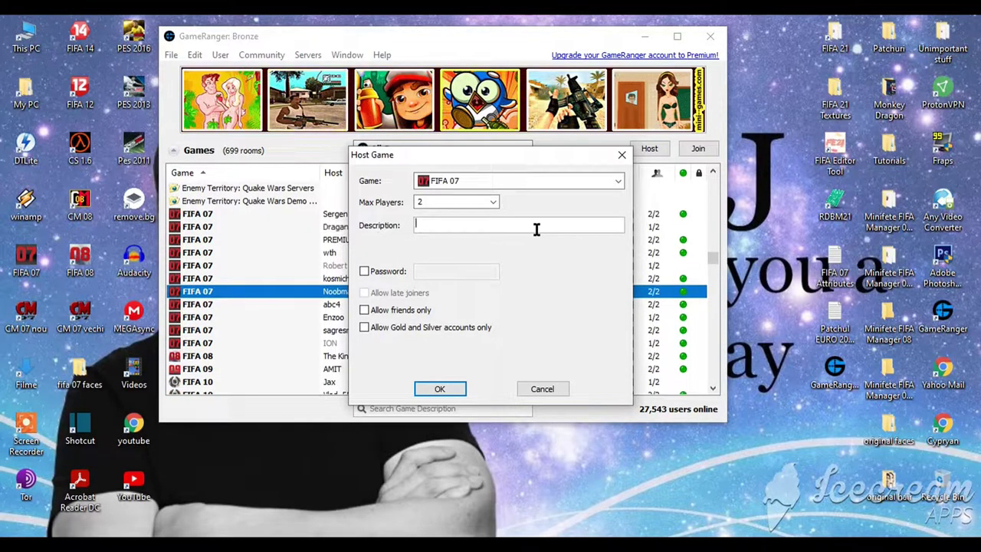
pyautogui.write('Original')
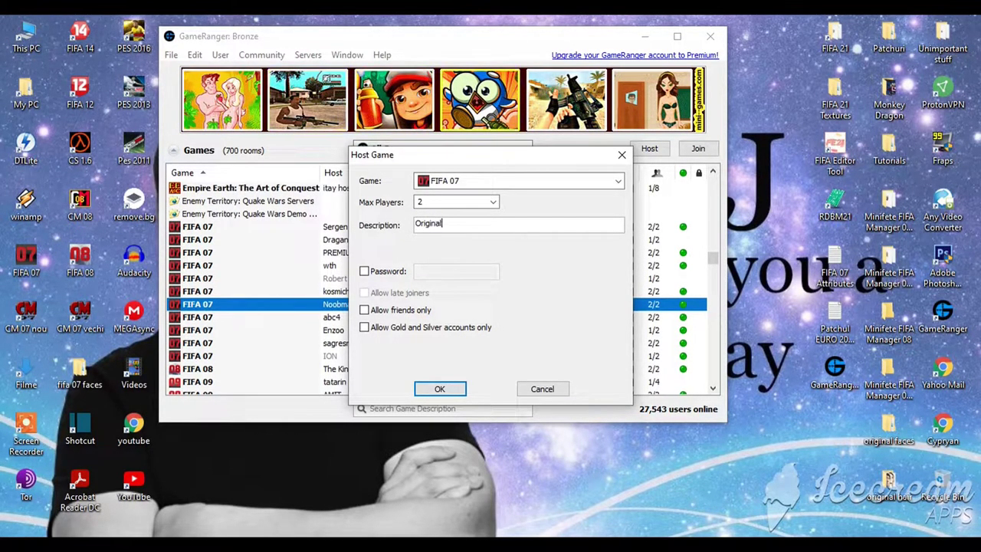
pyautogui.write(' game')
pyautogui.write('.')
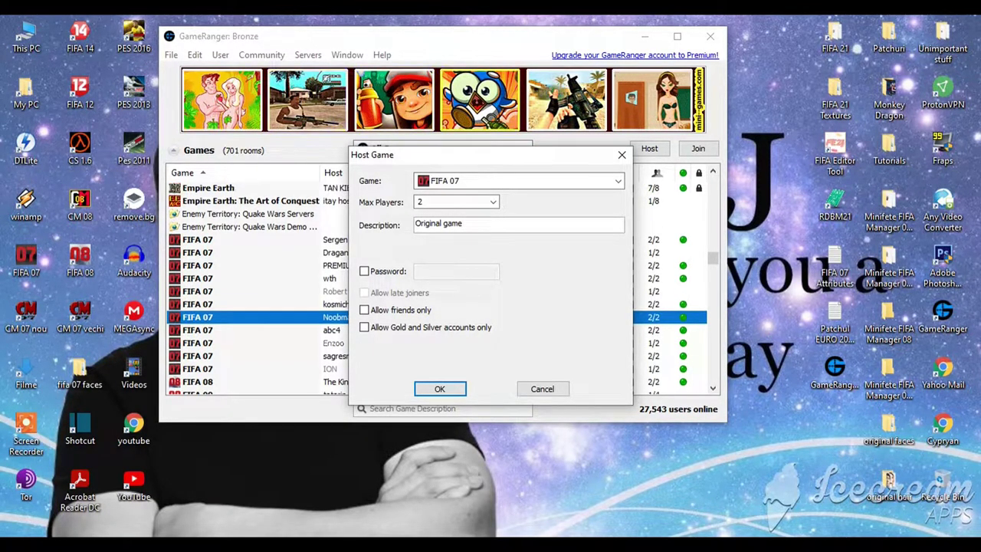
pyautogui.write(" Let's pl")
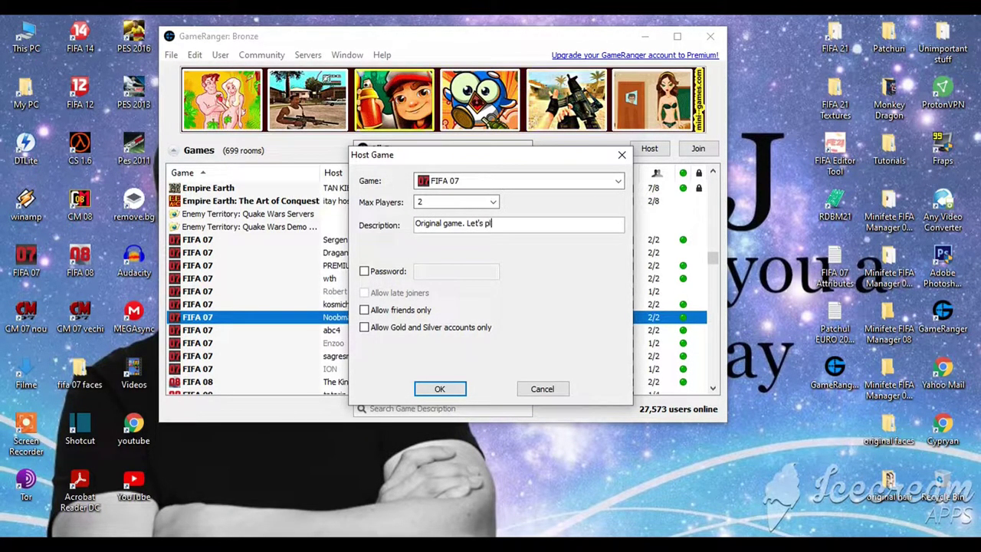
pyautogui.write('ay anyone!')
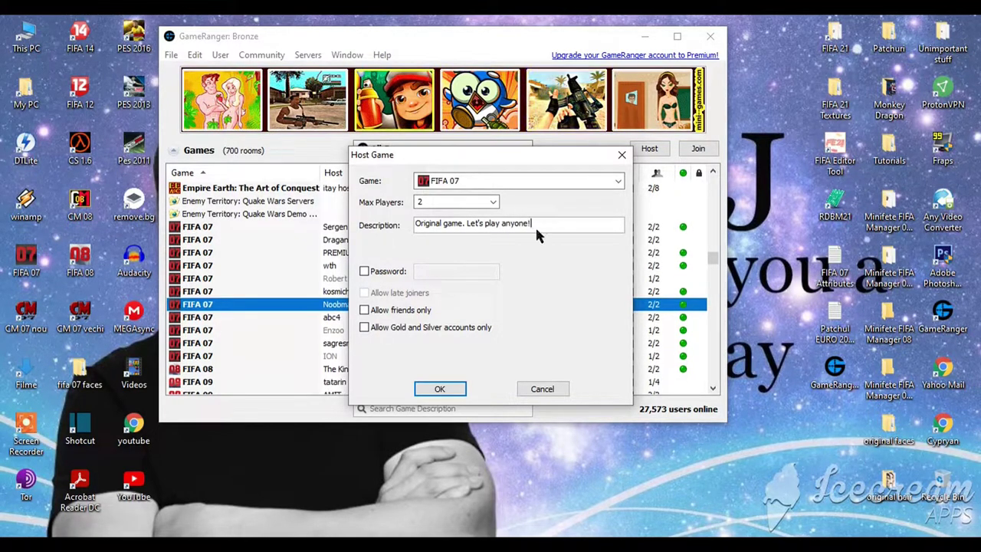
pyautogui.click(364, 271)
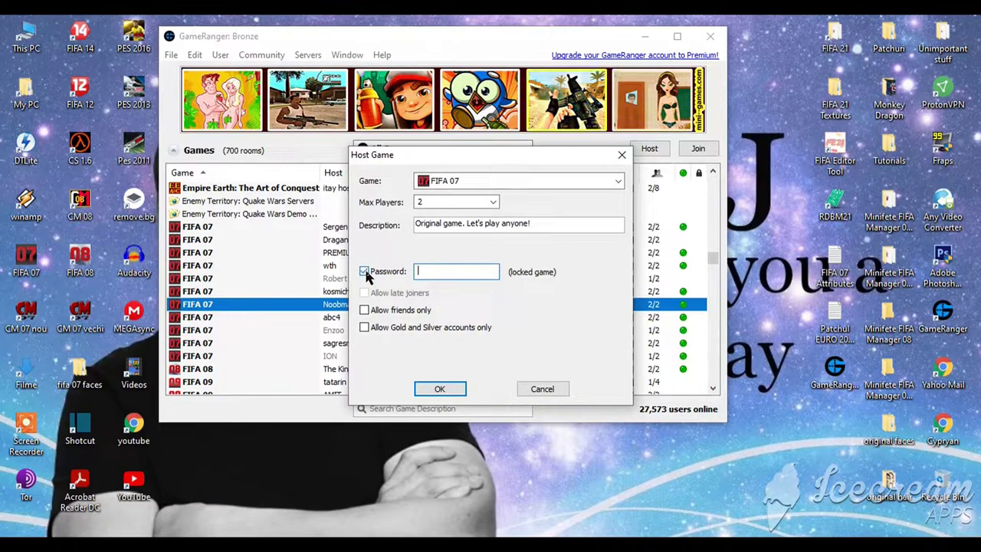
pyautogui.click(365, 272)
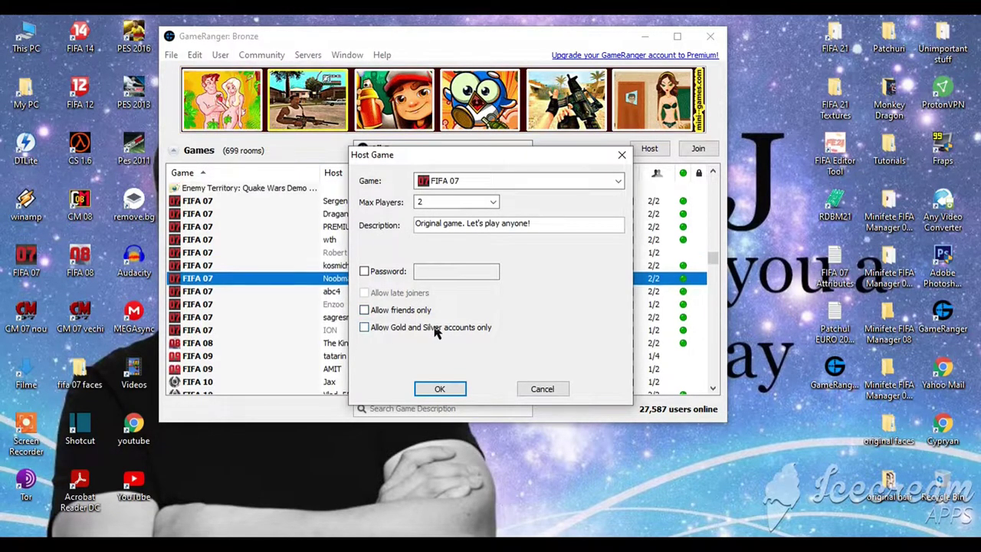
pyautogui.click(439, 389)
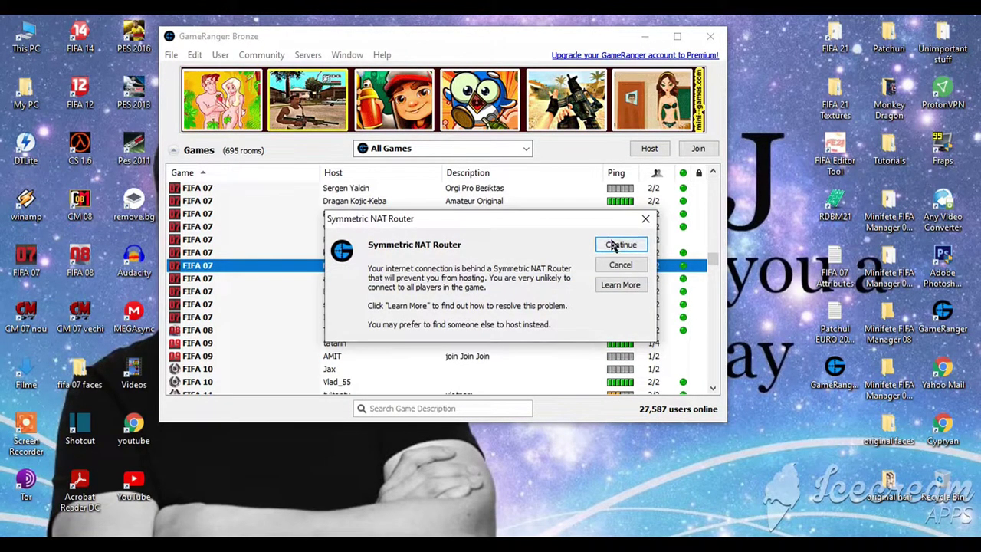
# Continue past the Symmetric NAT Router warning to open the hosted FIFA 07 room.
pyautogui.click(616, 245)
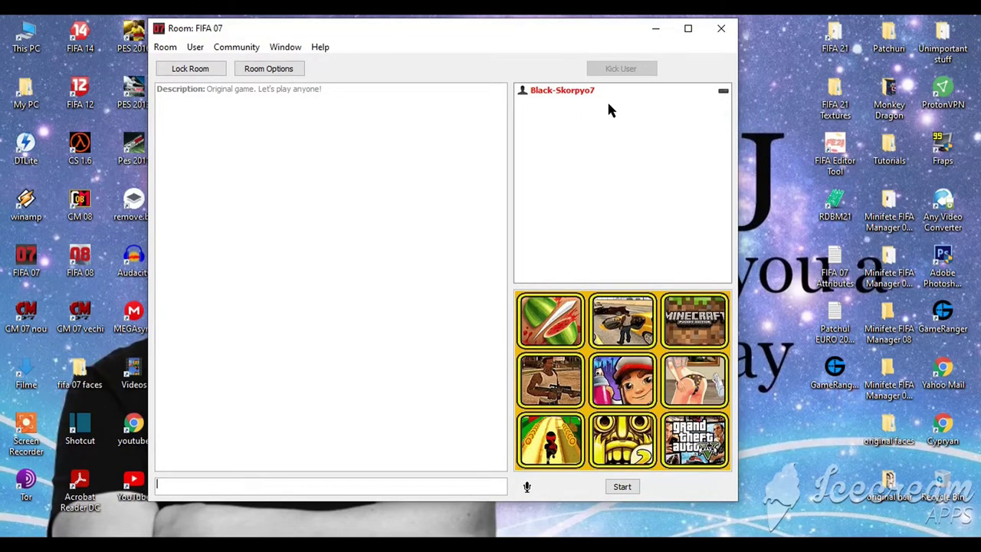
pyautogui.click(721, 29)
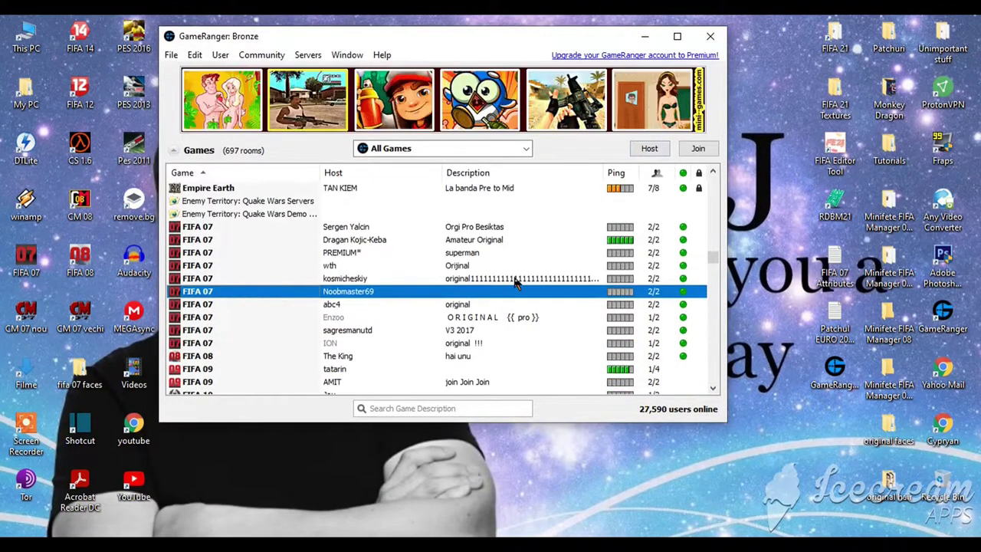
pyautogui.scroll(-3, 515, 282)
pyautogui.click(198, 266)
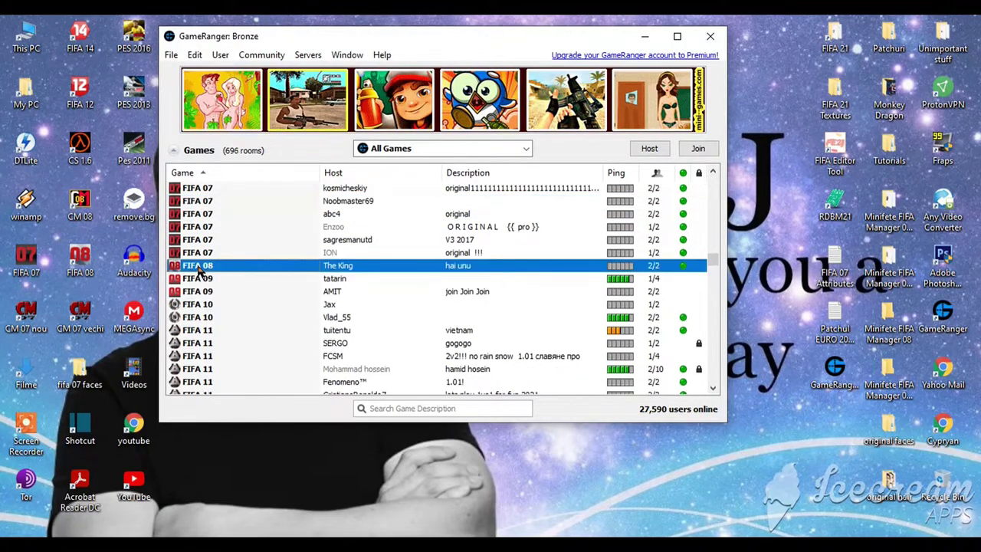
pyautogui.scroll(-2, 219, 279)
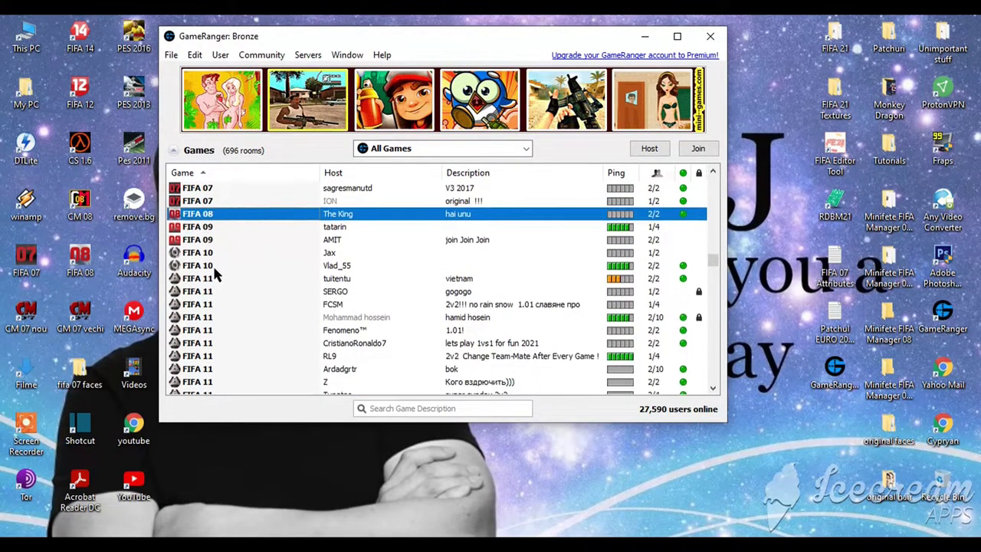
pyautogui.scroll(-8, 215, 273)
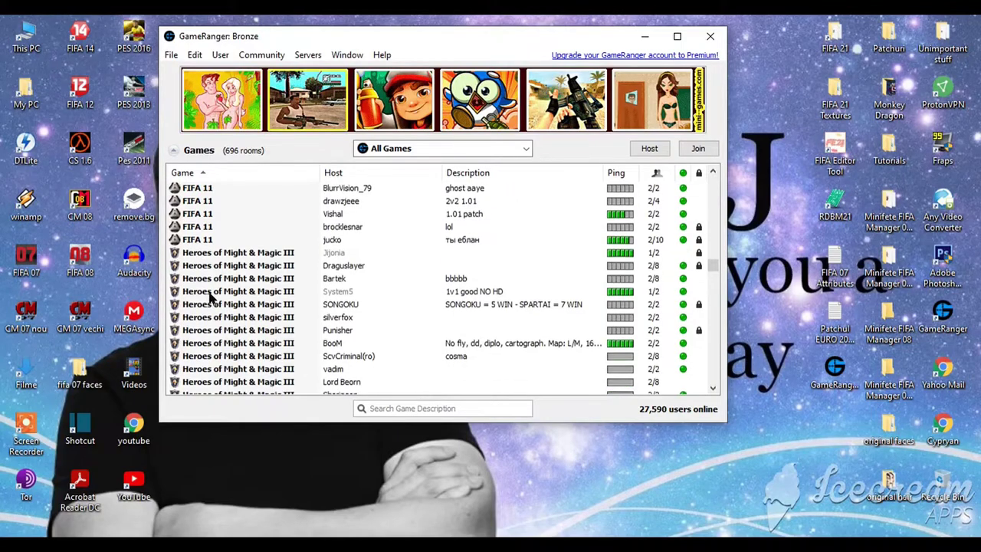
pyautogui.scroll(-12, 212, 299)
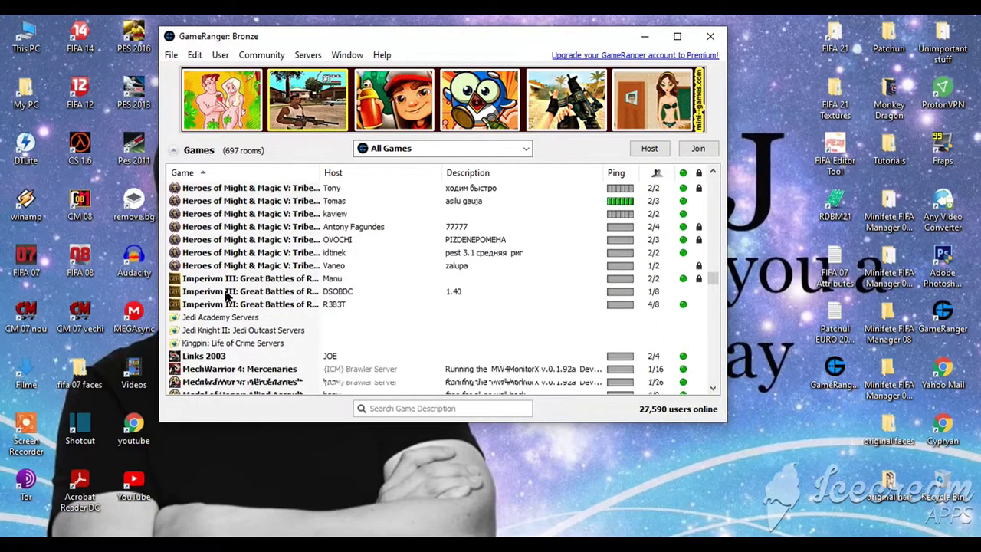
pyautogui.scroll(-12, 228, 297)
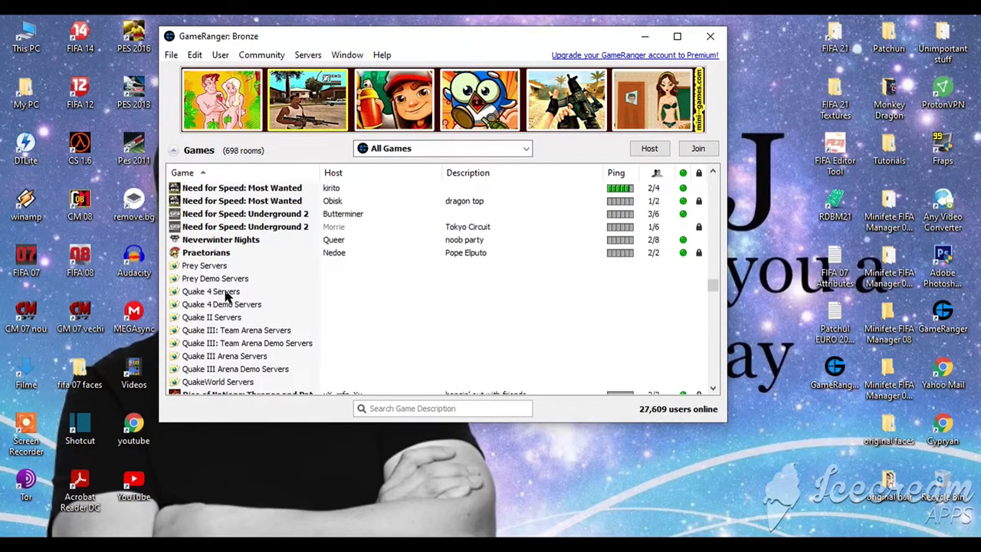
pyautogui.click(223, 286)
pyautogui.press('f')
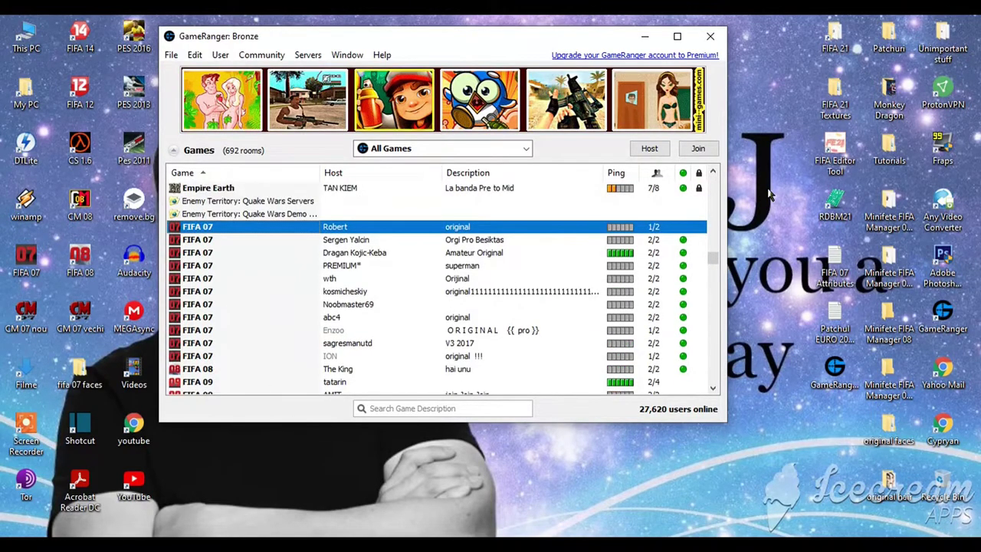